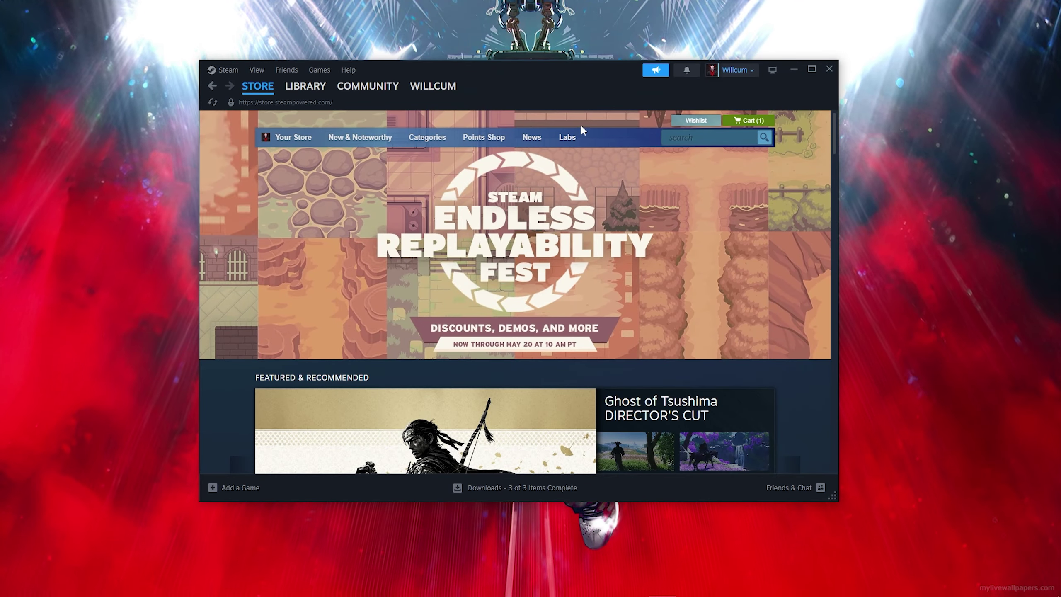
- Open Store preferences from the account name menu to show mature content filtering
left_click(736, 70)
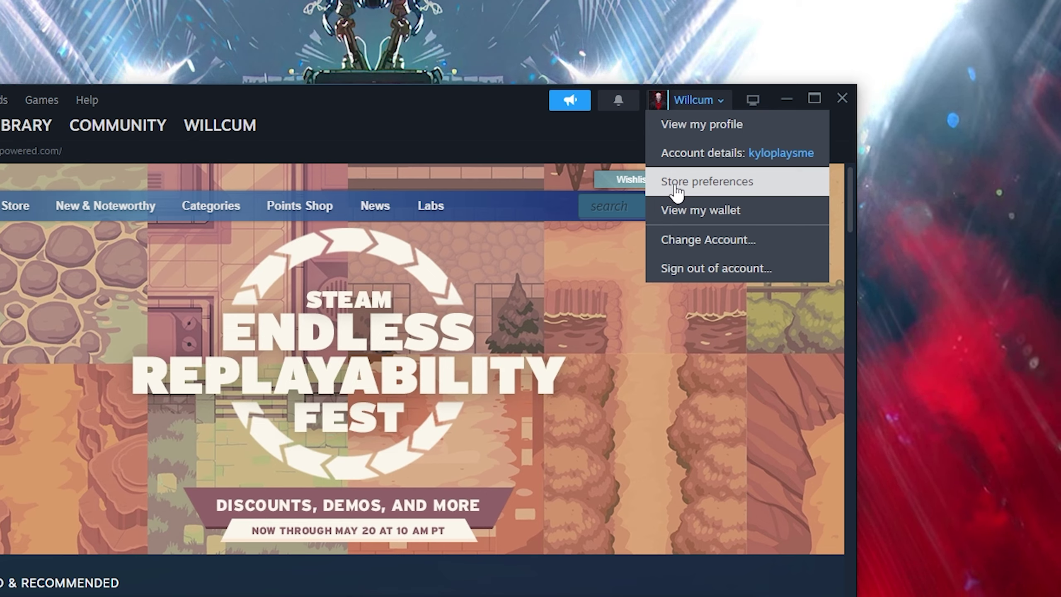
left_click(677, 185)
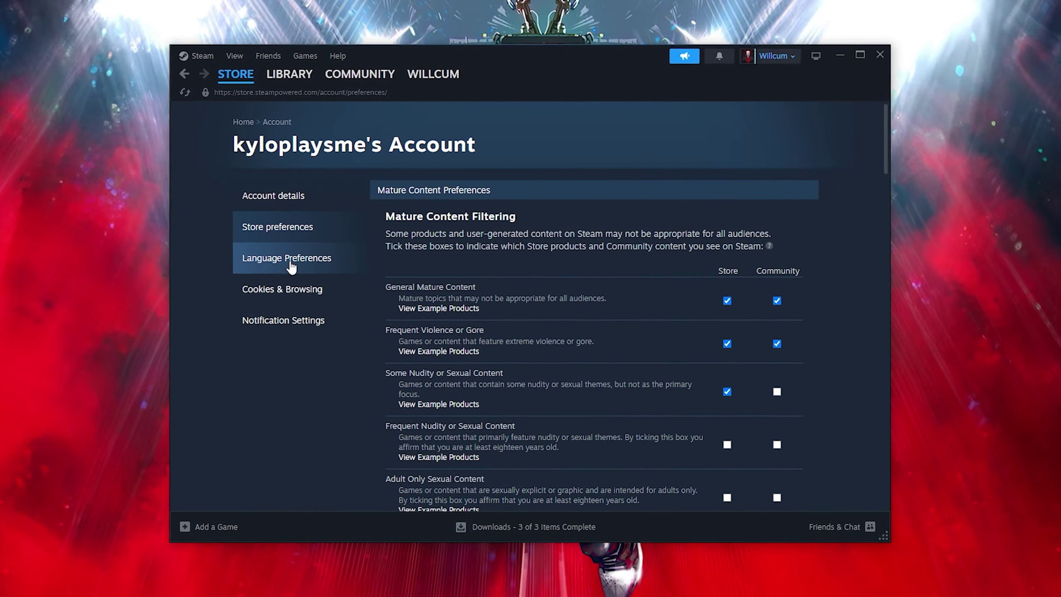
- Go to Language Preferences and check the Primary Language list, leaving English selected
left_click(293, 264)
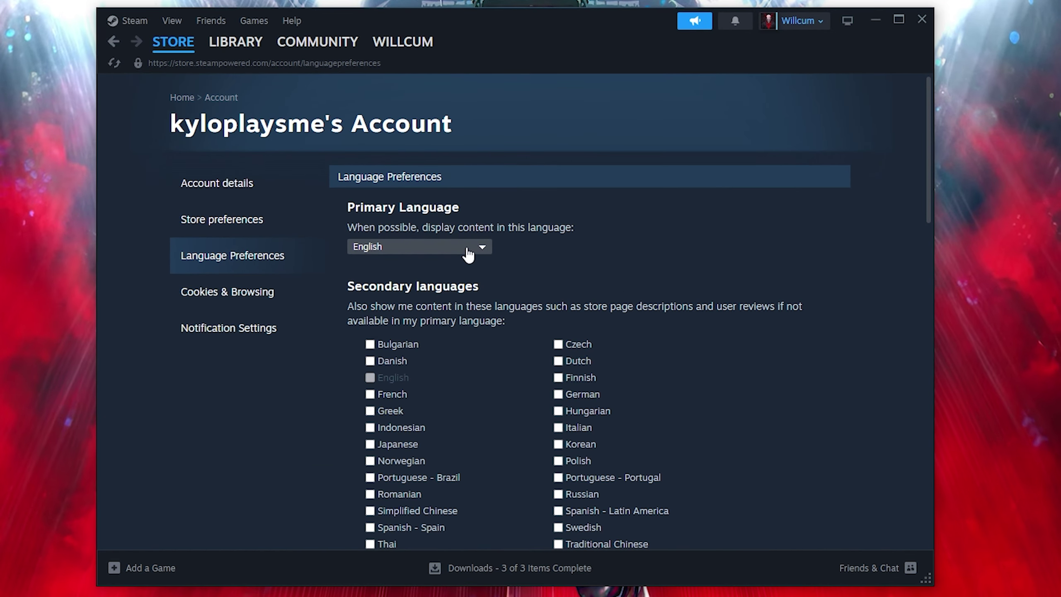
left_click(469, 249)
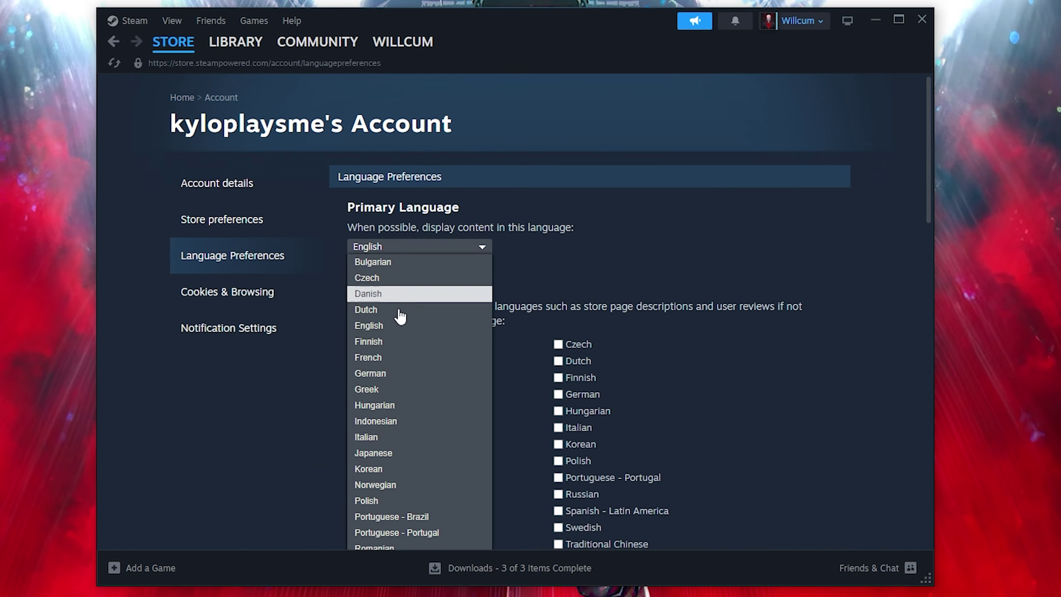
scroll(394, 317, "down", 5)
scroll(395, 317, "up", 5)
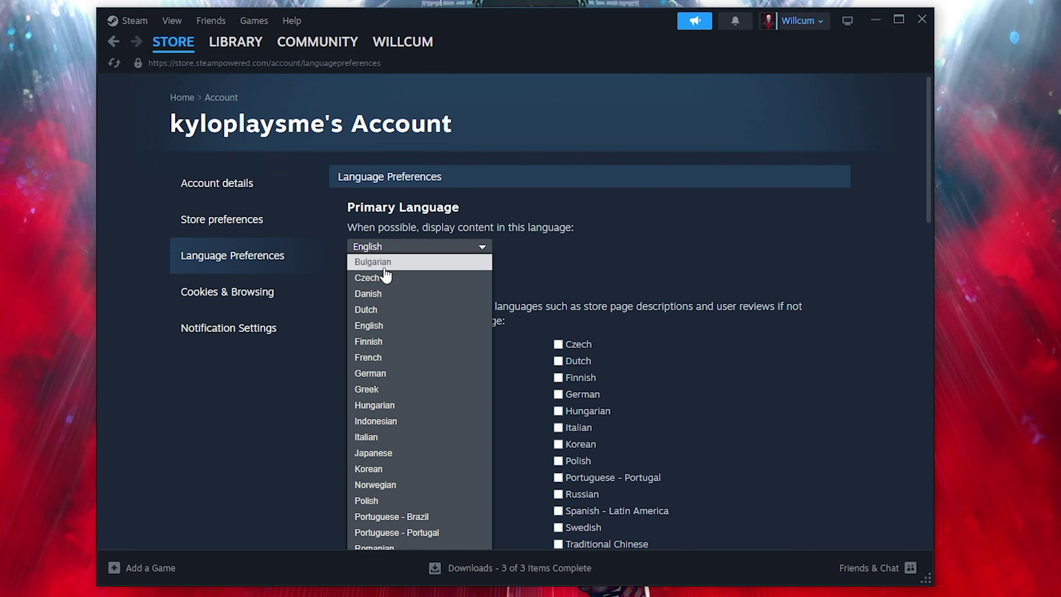
left_click(553, 256)
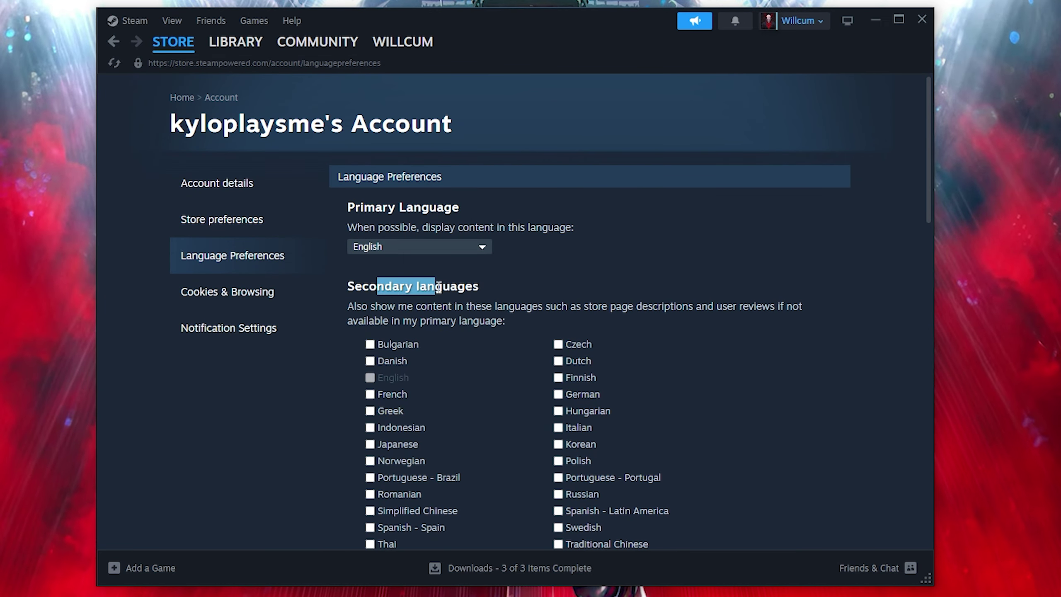
left_click(544, 289)
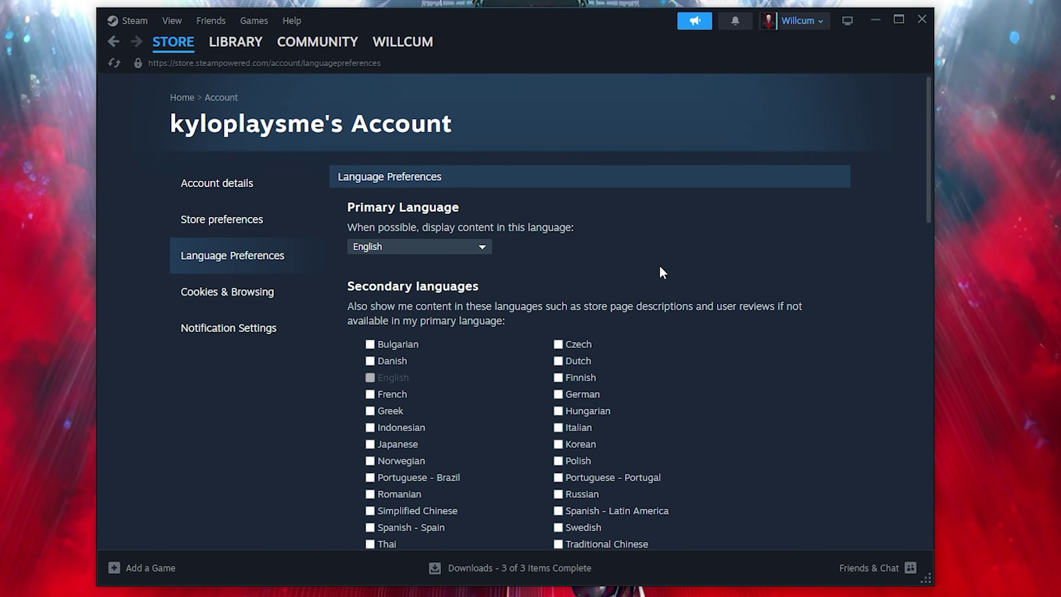